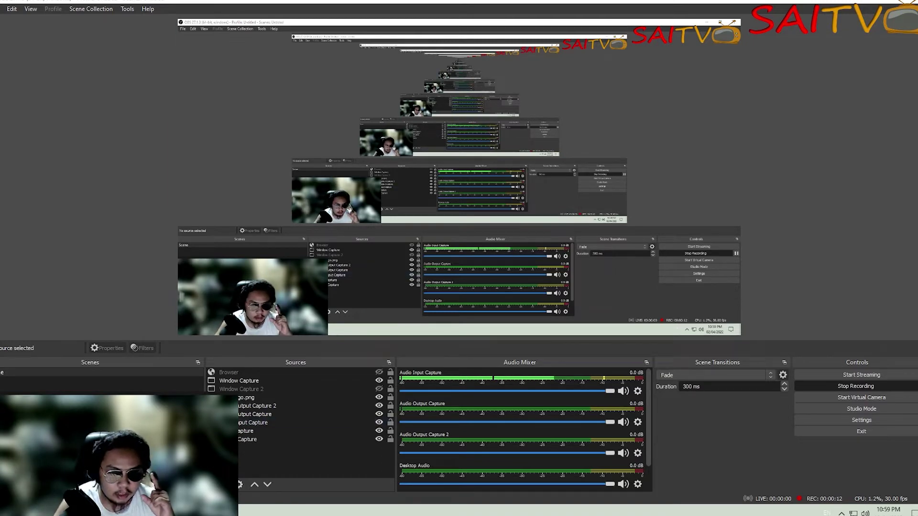
# Step: Switch to the Photos app and zoom in on the LAN1 speed in the router's Ethernet status screenshot
pyautogui.hotkey('alt', 'Tab')
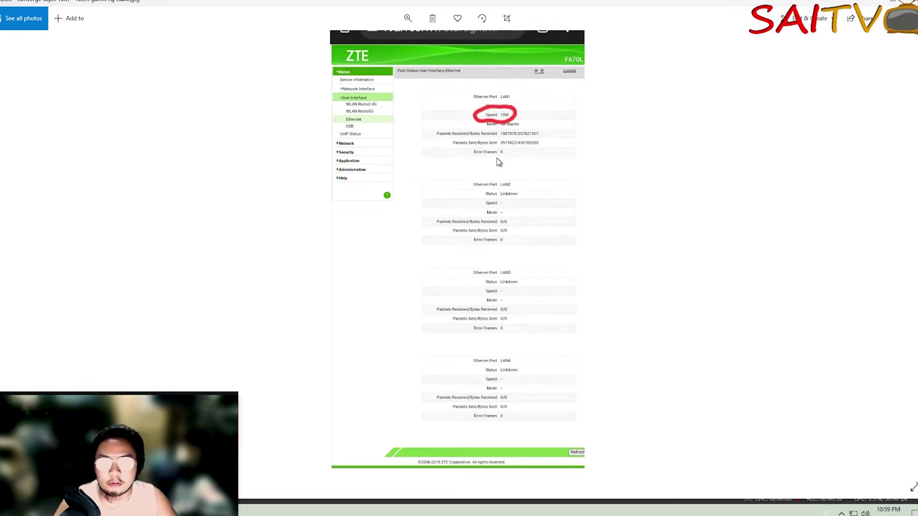
pyautogui.scroll(2, 492, 140)
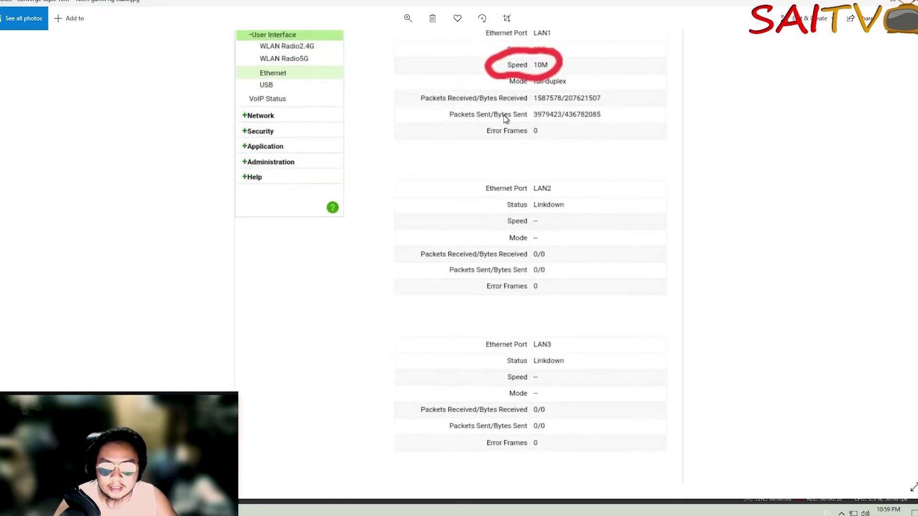
pyautogui.moveTo(531, 98); pyautogui.dragTo(532, 202)
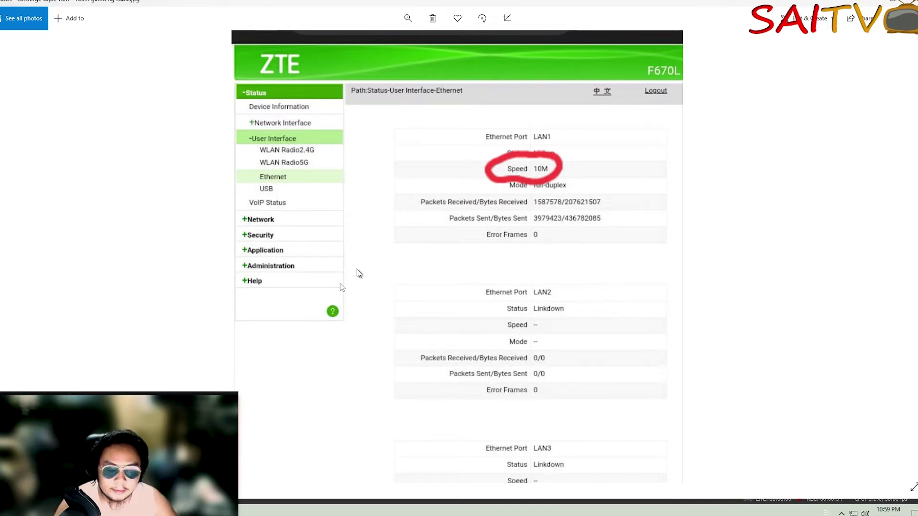
# Step: Switch to the browser's Ethernet cable article and highlight the Cat5 speed and the Cat6 row in its comparison table
pyautogui.hotkey('alt', 'Tab')
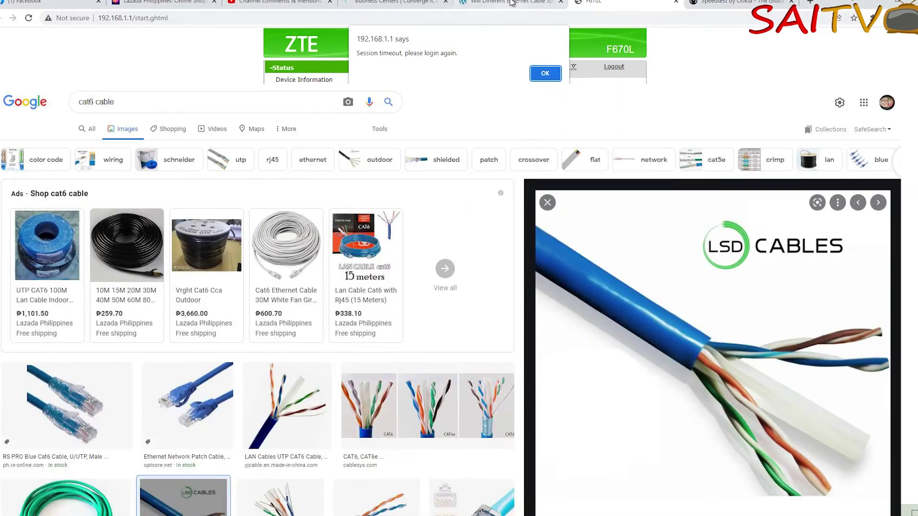
pyautogui.click(513, 4)
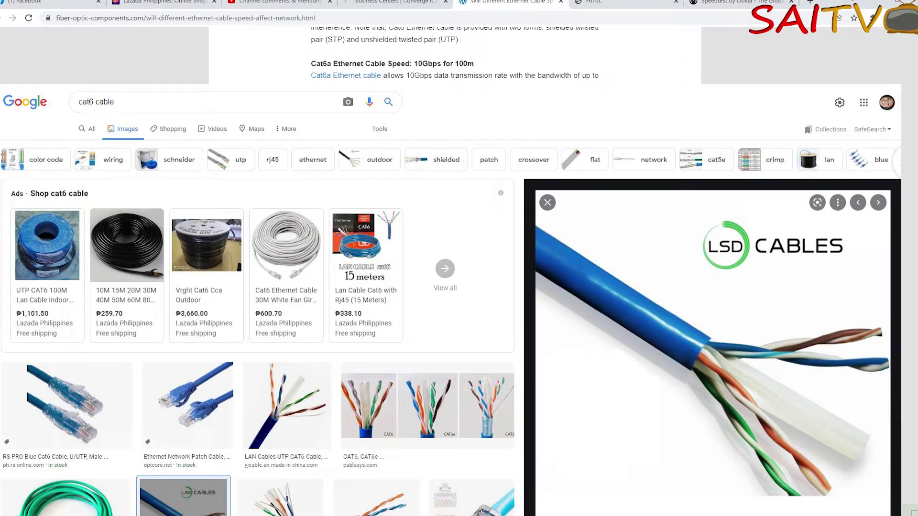
pyautogui.moveTo(348, 313); pyautogui.dragTo(473, 311)
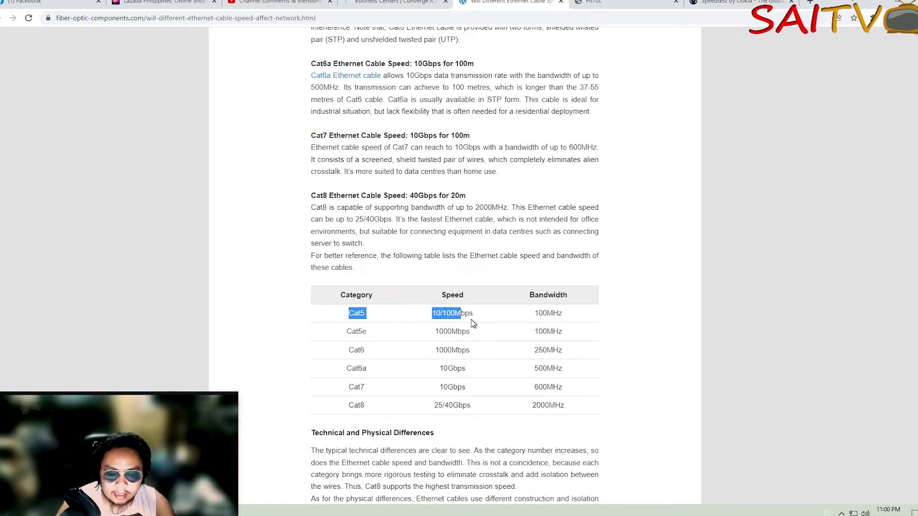
pyautogui.click(471, 319)
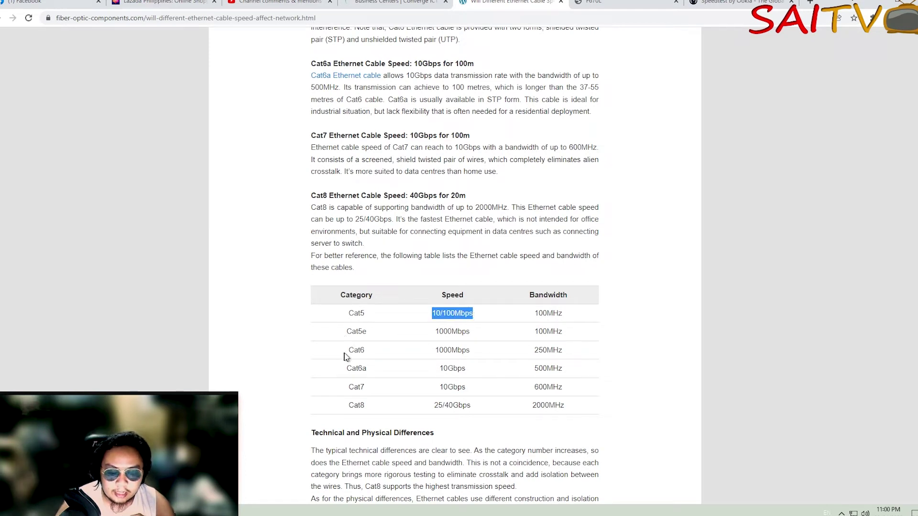
pyautogui.moveTo(344, 353); pyautogui.dragTo(573, 352)
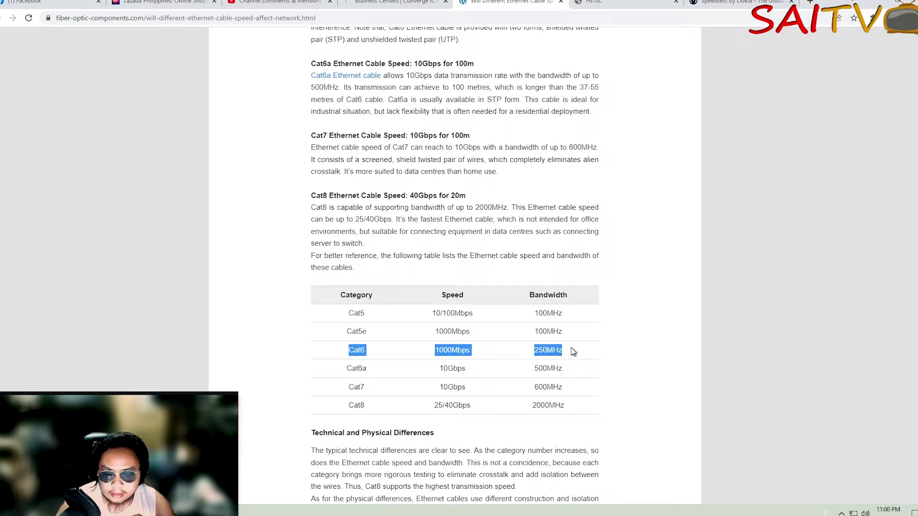
# Step: Run a new connection speed test on Speedtest
pyautogui.click(730, 4)
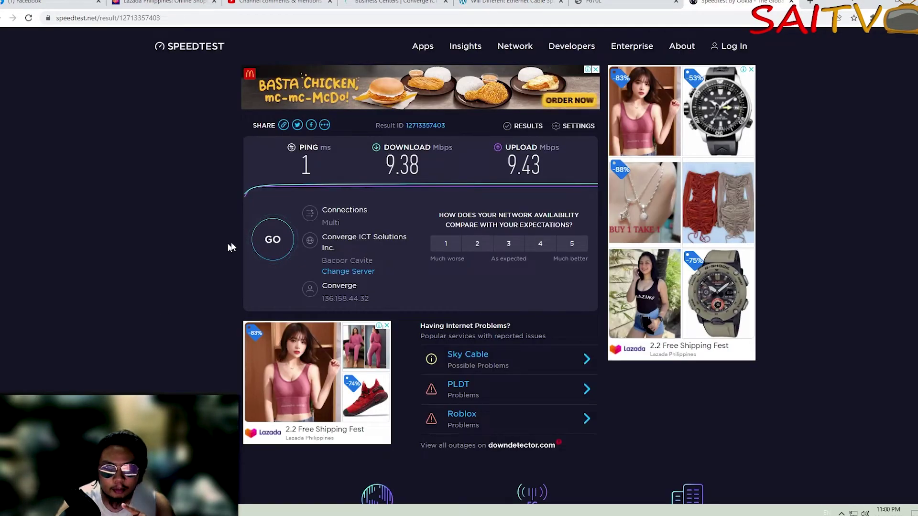
pyautogui.click(273, 242)
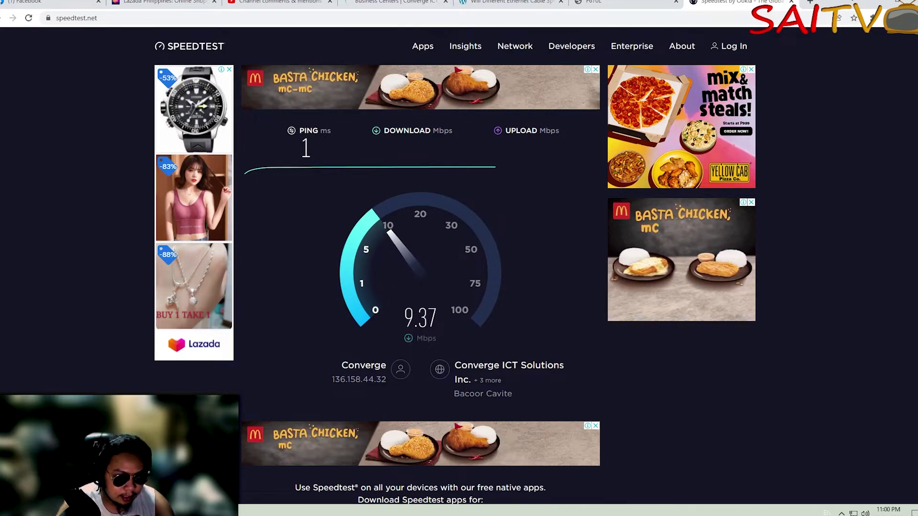
# Step: Return to the router screenshot in the Photos app and go on to the next image
pyautogui.hotkey('alt', 'Tab')
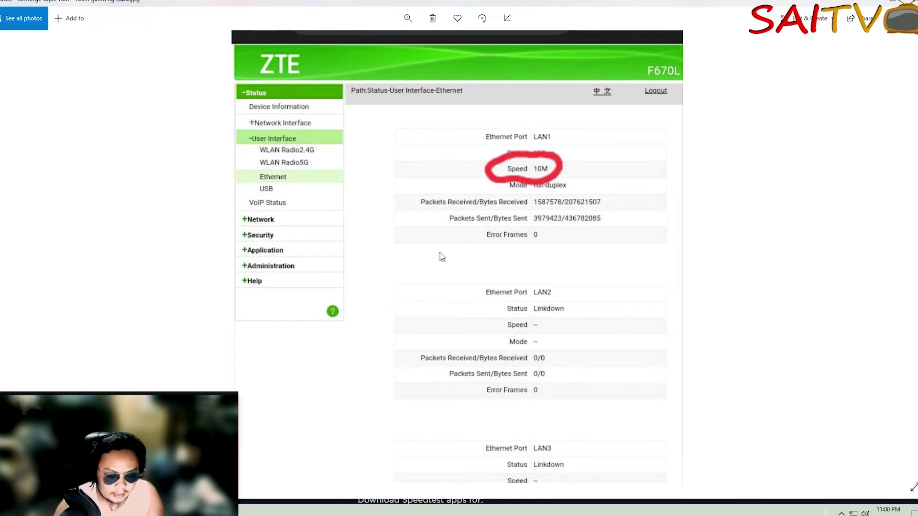
pyautogui.scroll(-3, 439, 256)
pyautogui.press('Right')
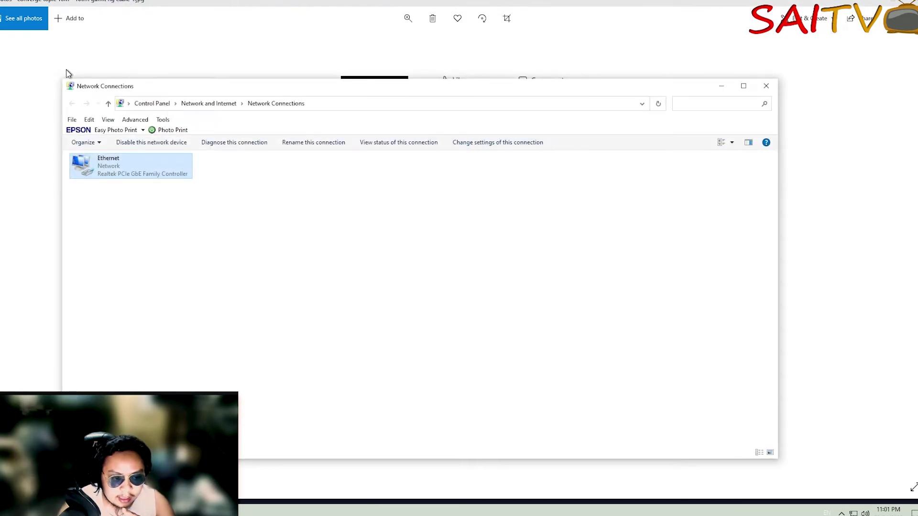
# Step: Close the open Network Connections window and reopen it through the adapter options in Network & Internet settings
pyautogui.click(766, 86)
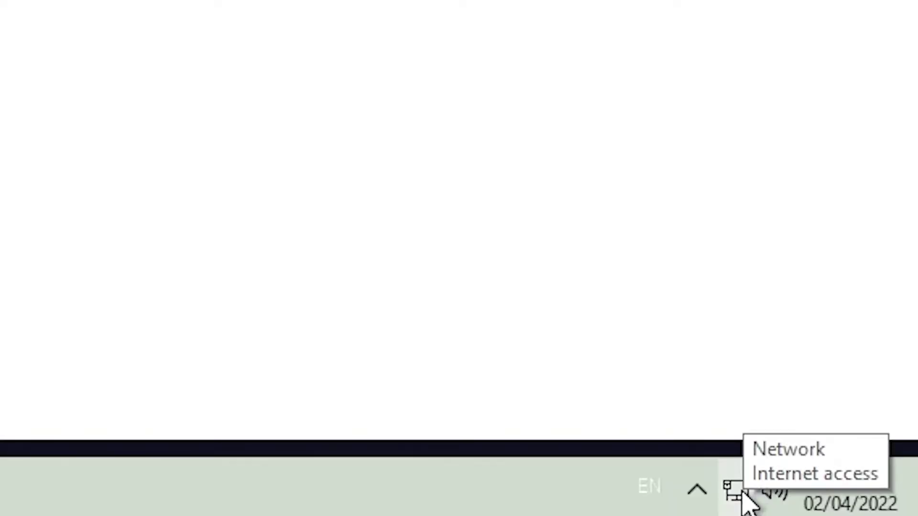
pyautogui.rightClick(741, 495)
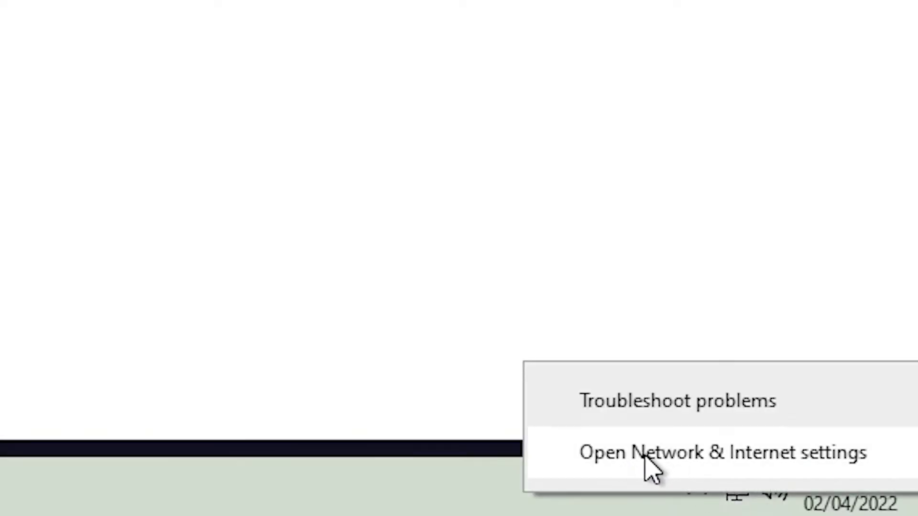
pyautogui.click(705, 476)
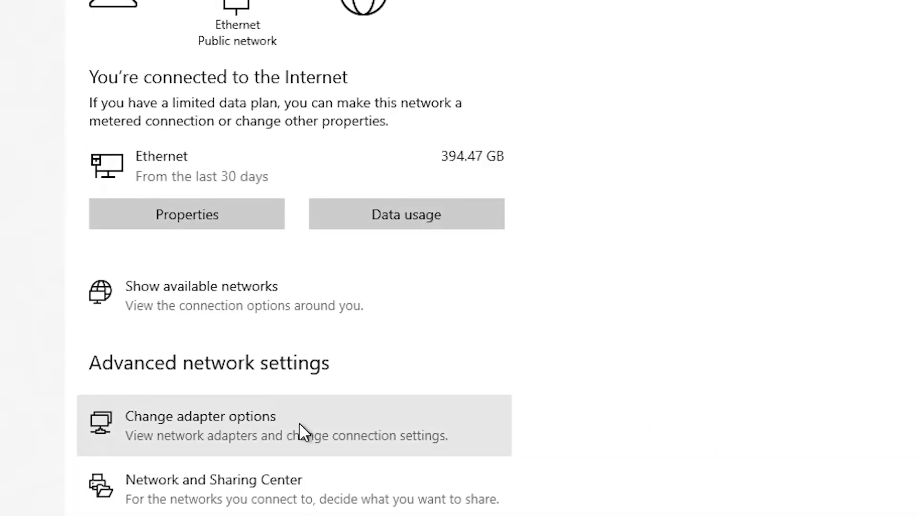
pyautogui.click(191, 427)
# Step: View the Ethernet adapter's status alongside the speed test result, close it, and return to Network Connections
pyautogui.click(102, 233)
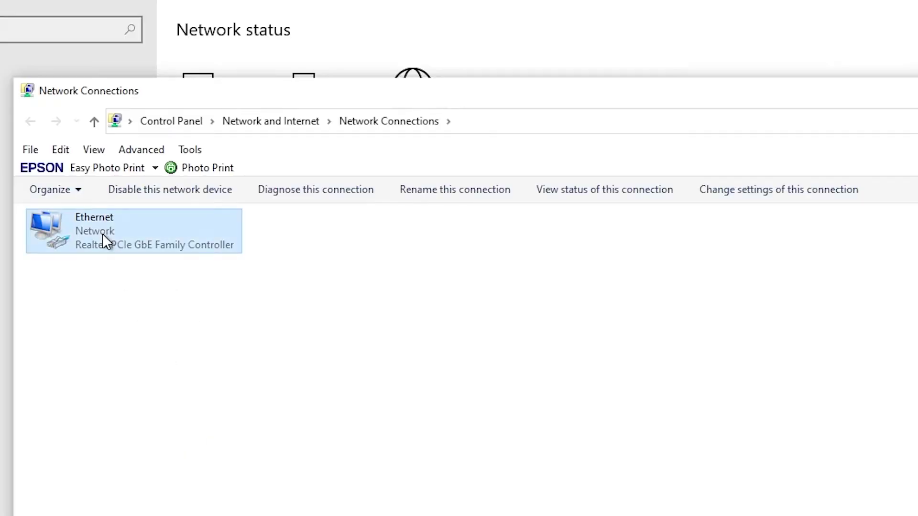
pyautogui.rightClick(102, 234)
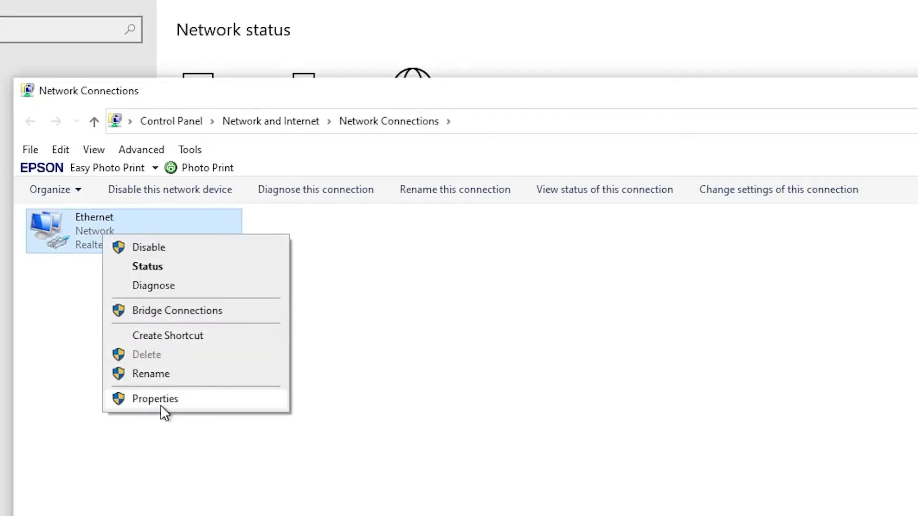
pyautogui.click(204, 267)
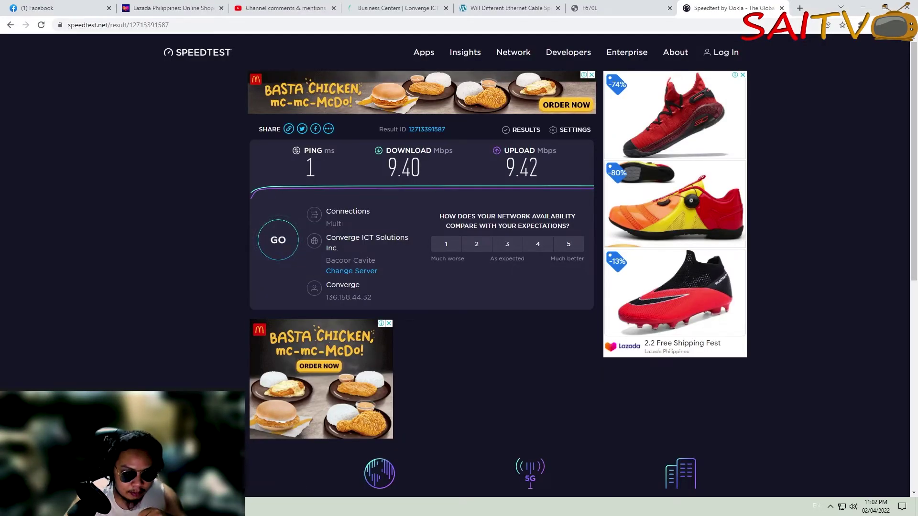
pyautogui.click(274, 463)
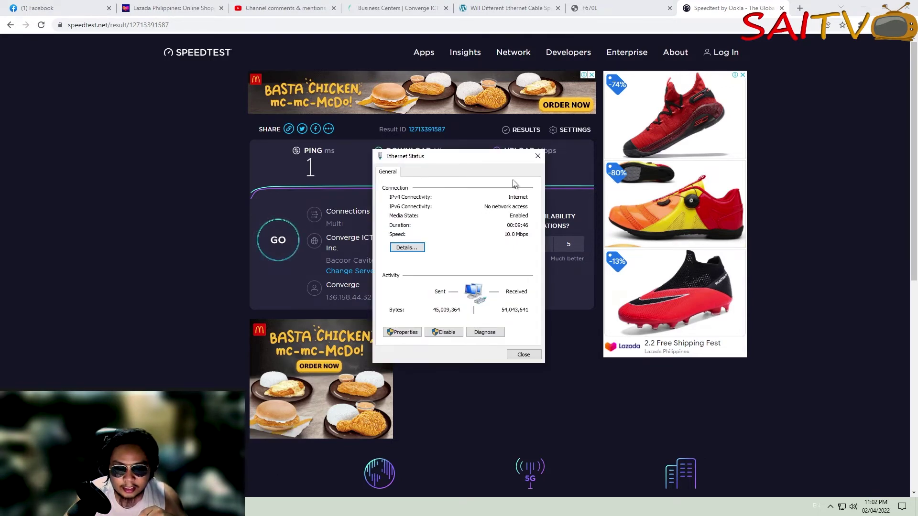
pyautogui.click(536, 156)
pyautogui.hotkey('alt', 'Tab')
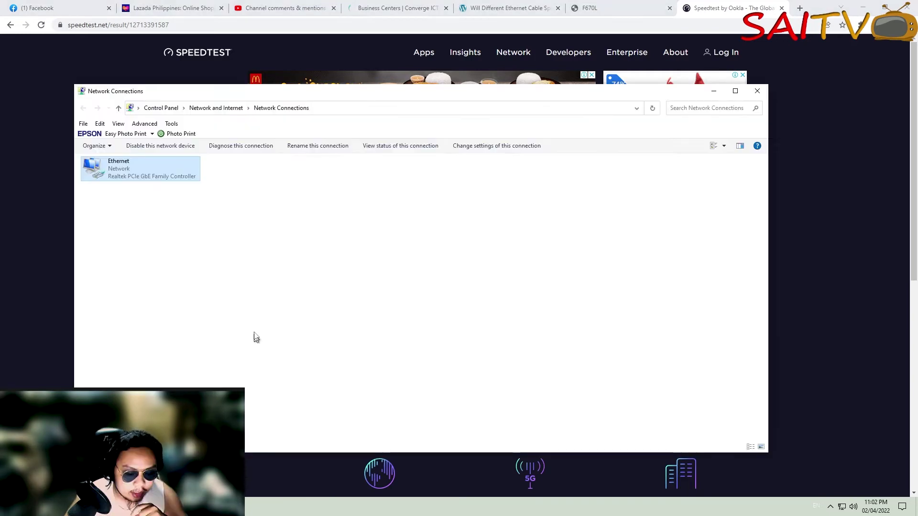
# Step: Open the Ethernet adapter's properties, highlight the controller name, and open the Realtek PCIe GbE Family Controller configuration
pyautogui.rightClick(164, 178)
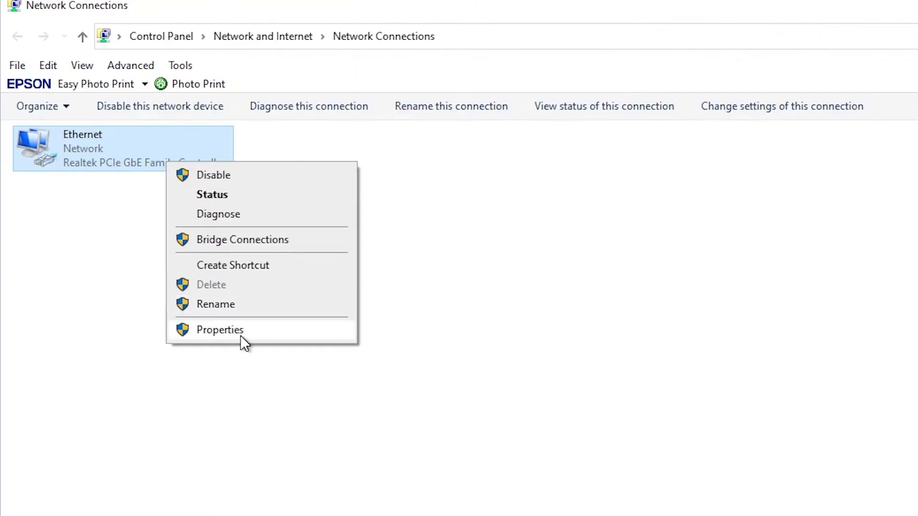
pyautogui.click(219, 329)
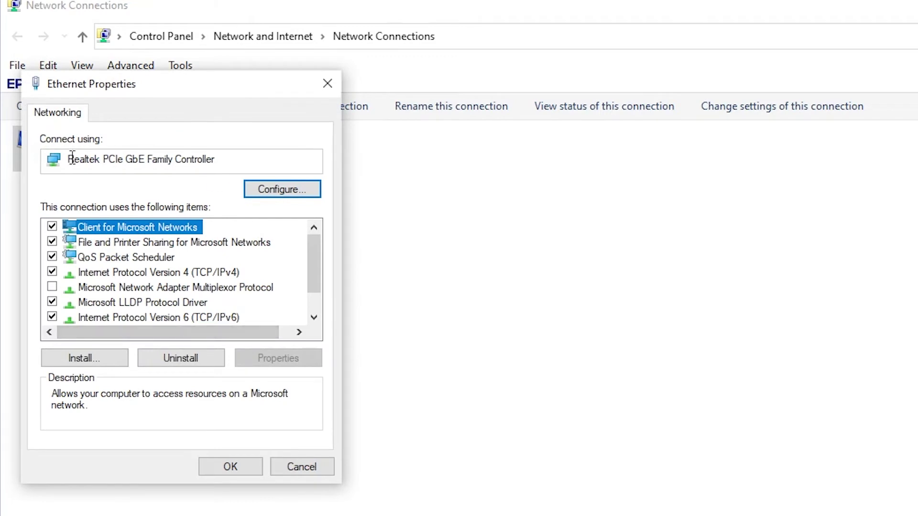
pyautogui.moveTo(113, 90); pyautogui.dragTo(204, 121)
pyautogui.click(207, 186)
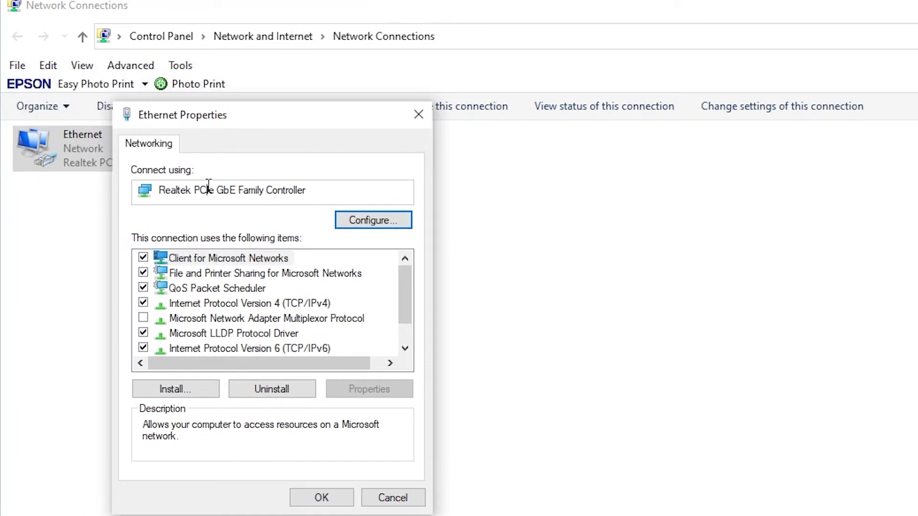
pyautogui.moveTo(160, 190); pyautogui.dragTo(394, 194)
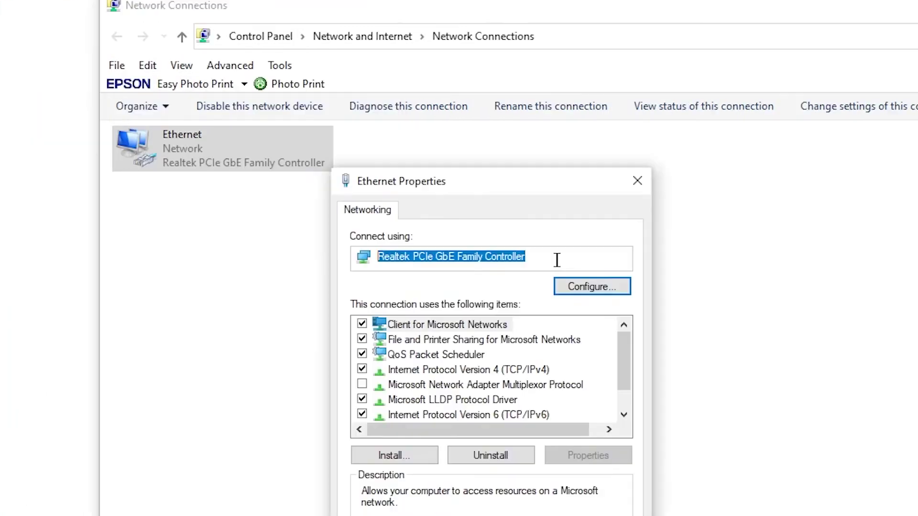
pyautogui.click(591, 286)
pyautogui.moveTo(324, 2); pyautogui.dragTo(672, 53)
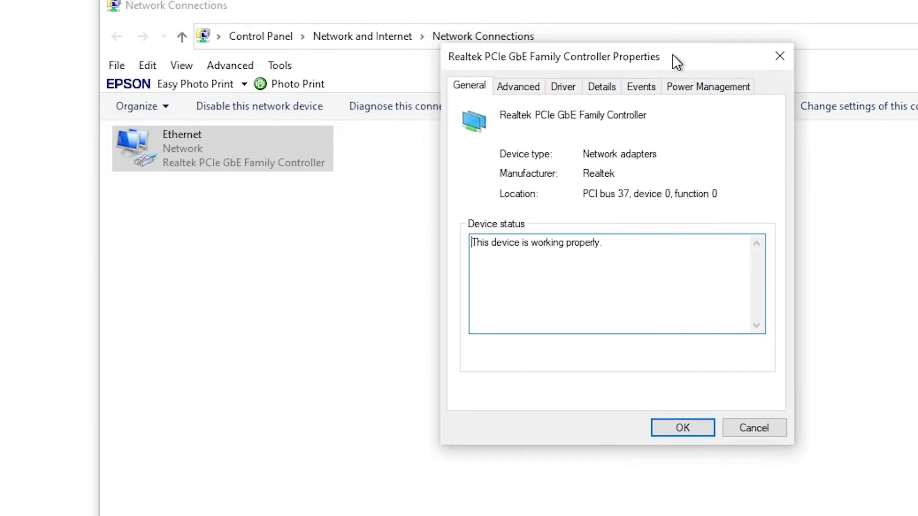
# Step: Select the Speed & Duplex property in the network controller's advanced settings
pyautogui.click(515, 89)
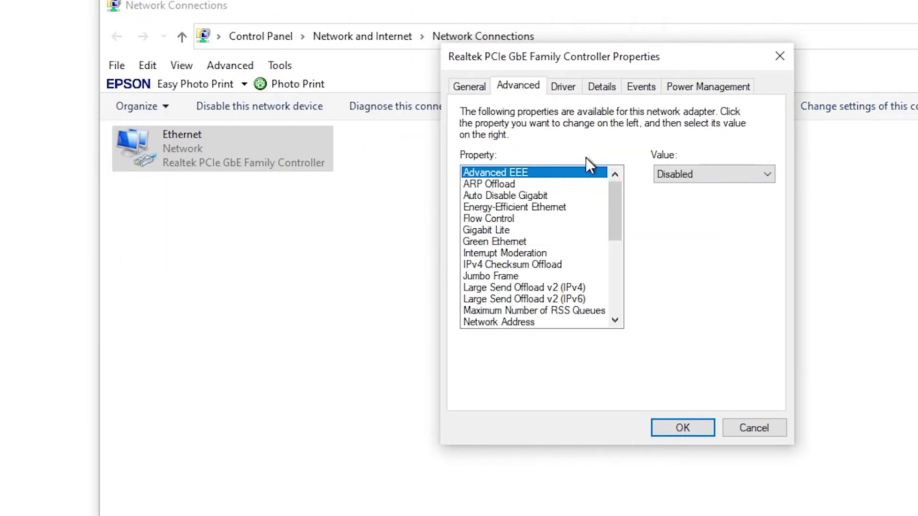
pyautogui.moveTo(614, 198); pyautogui.dragTo(605, 265)
pyautogui.click(492, 241)
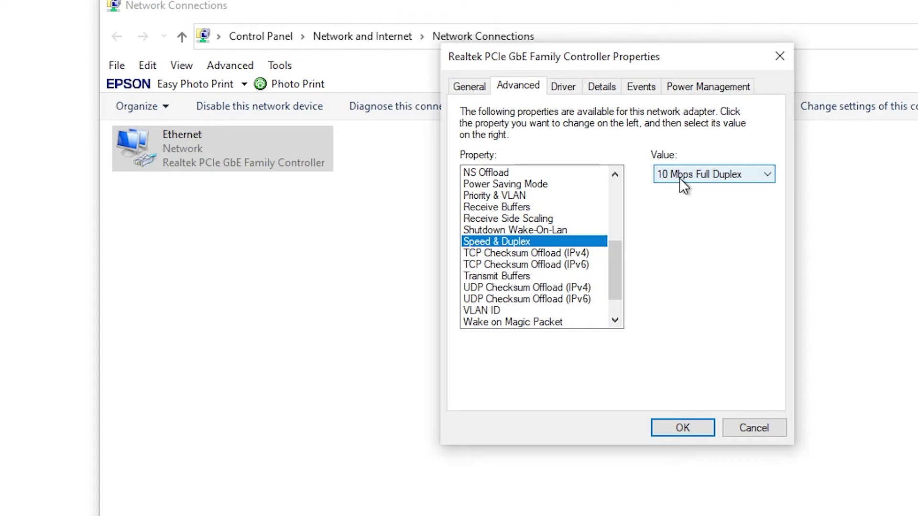
# Step: Try the Speed & Duplex values 1.0 Gbps Full Duplex, 100 Mbps Full Duplex and Auto Negotiation
pyautogui.click(692, 173)
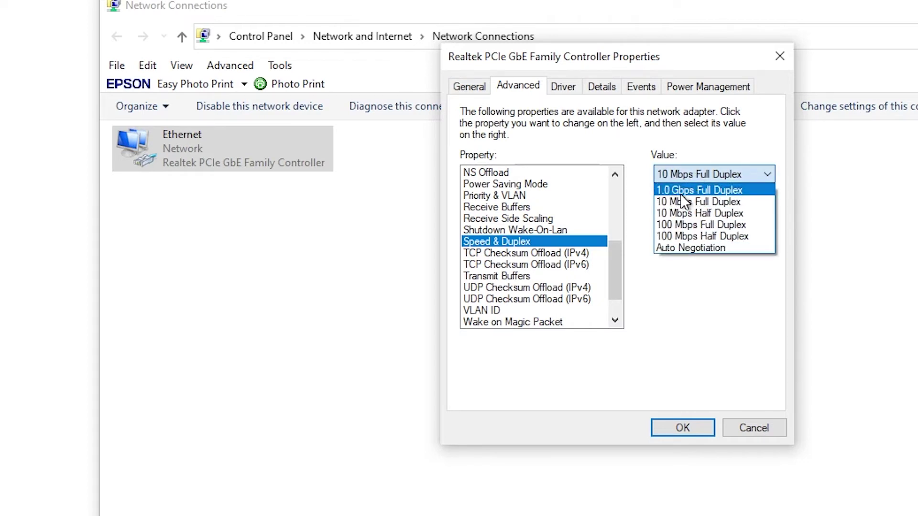
pyautogui.click(681, 191)
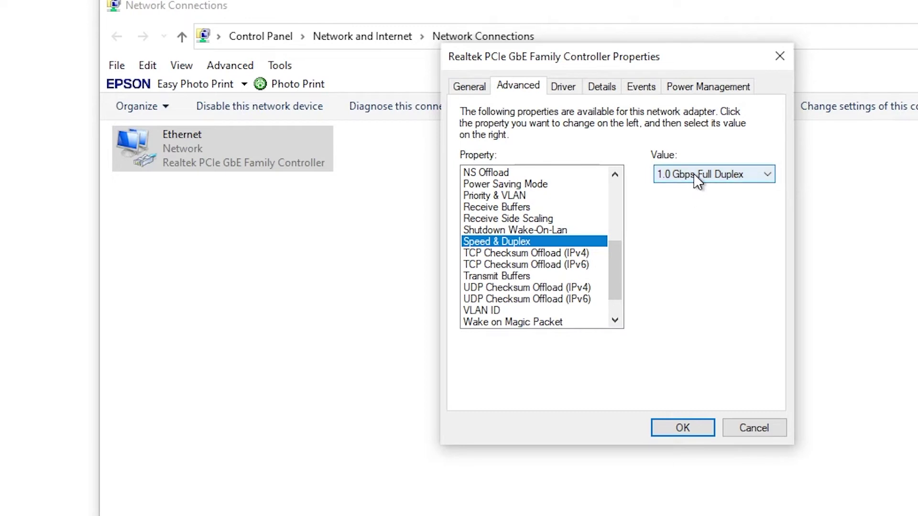
pyautogui.click(695, 176)
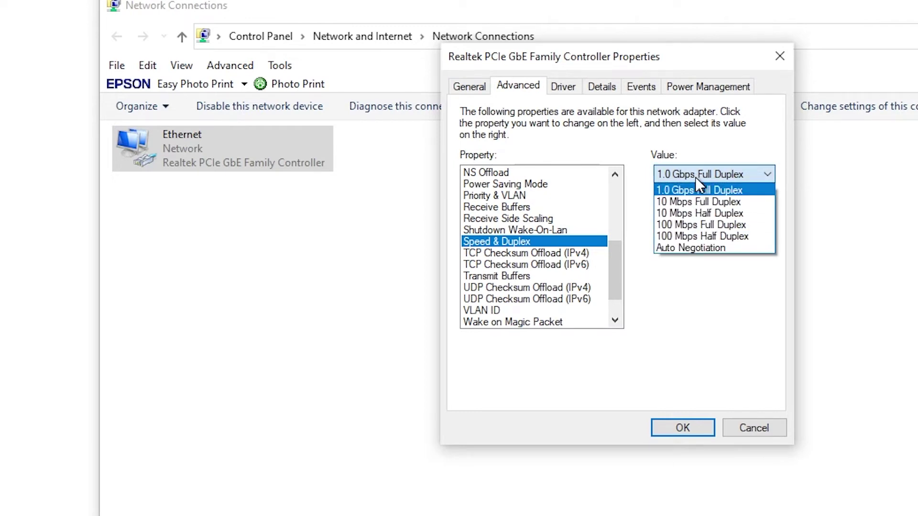
pyautogui.click(694, 225)
pyautogui.click(726, 174)
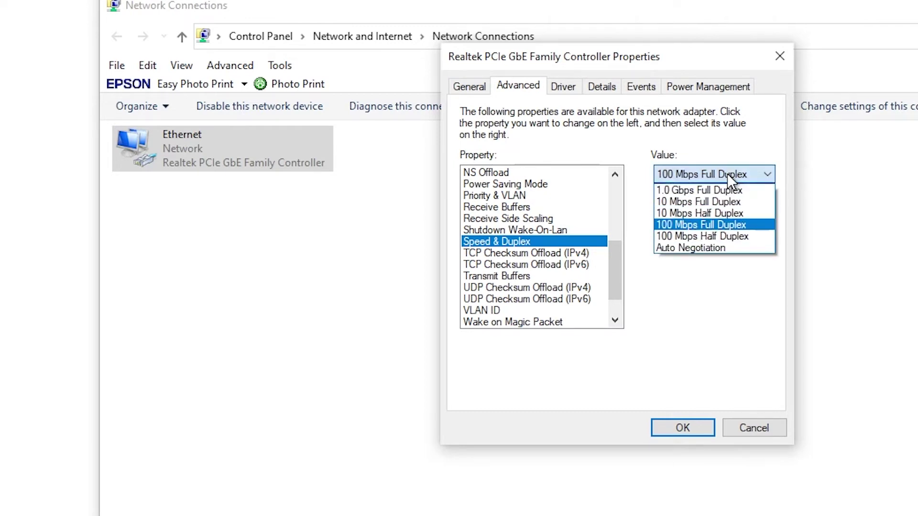
pyautogui.click(706, 248)
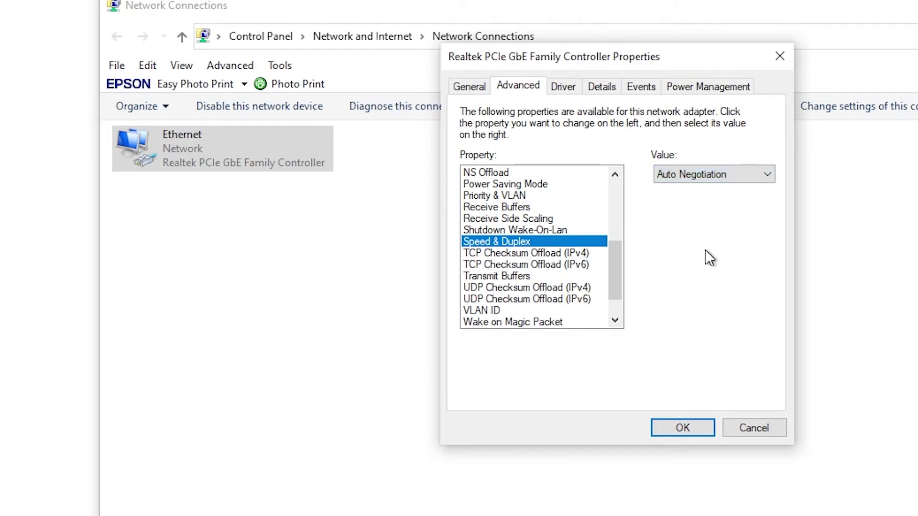
# Step: Set Speed & Duplex to 100 Mbps Full Duplex and apply the adapter configuration
pyautogui.click(717, 173)
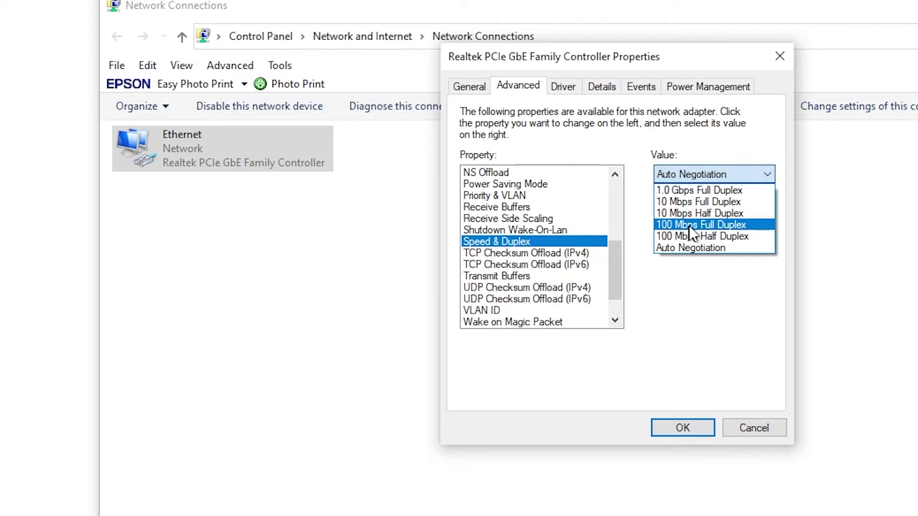
pyautogui.click(727, 224)
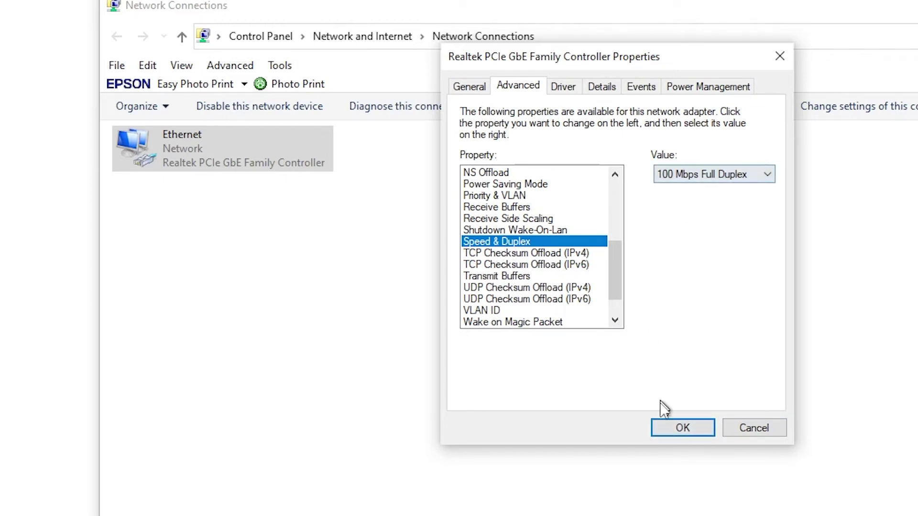
pyautogui.click(683, 427)
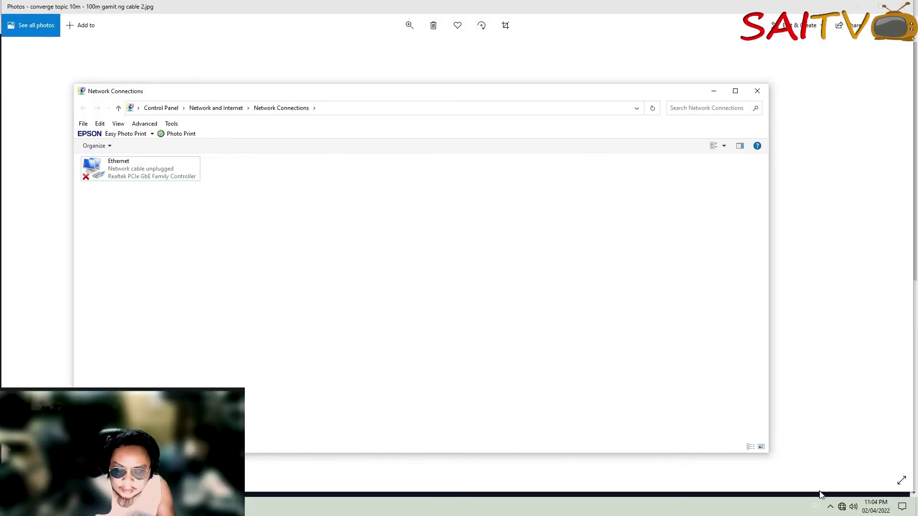
# Step: Refresh the network connections list and check the link speed in the Ethernet adapter's status
pyautogui.moveTo(843, 508)
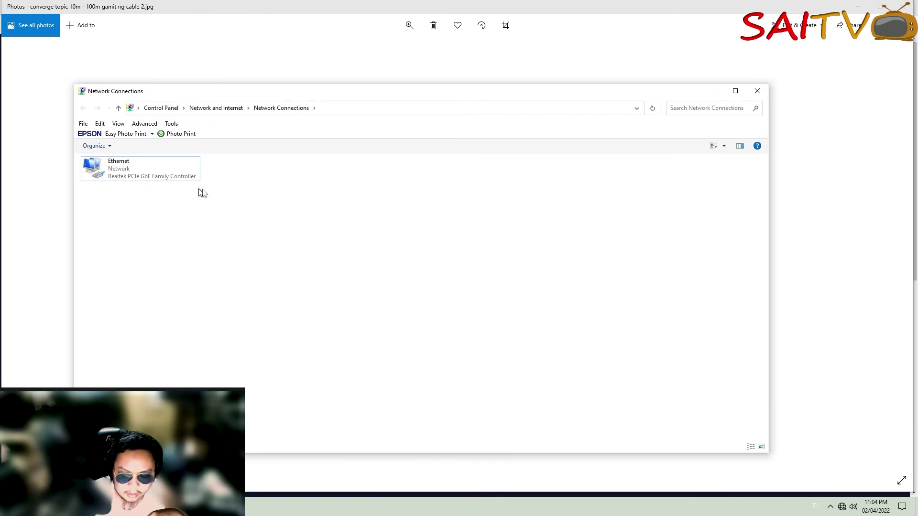
pyautogui.rightClick(365, 237)
pyautogui.click(397, 271)
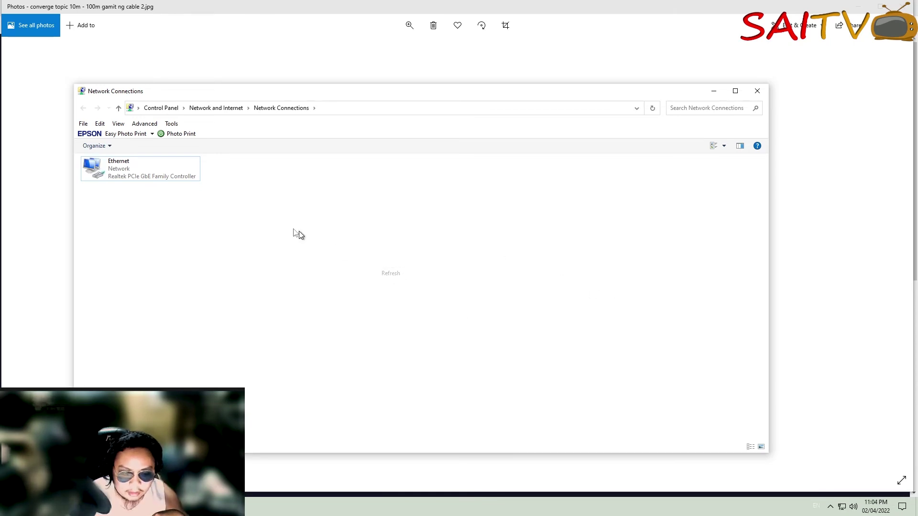
pyautogui.click(151, 167)
pyautogui.rightClick(151, 173)
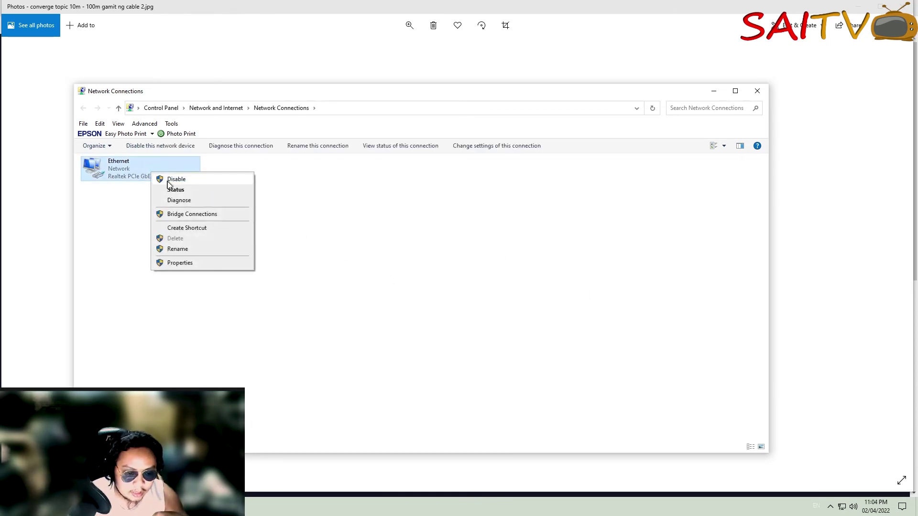
pyautogui.click(227, 192)
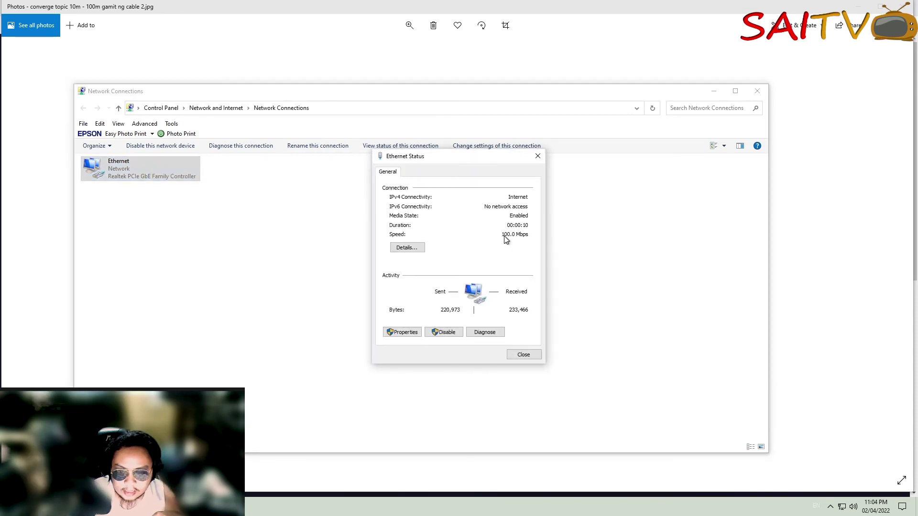
pyautogui.click(538, 156)
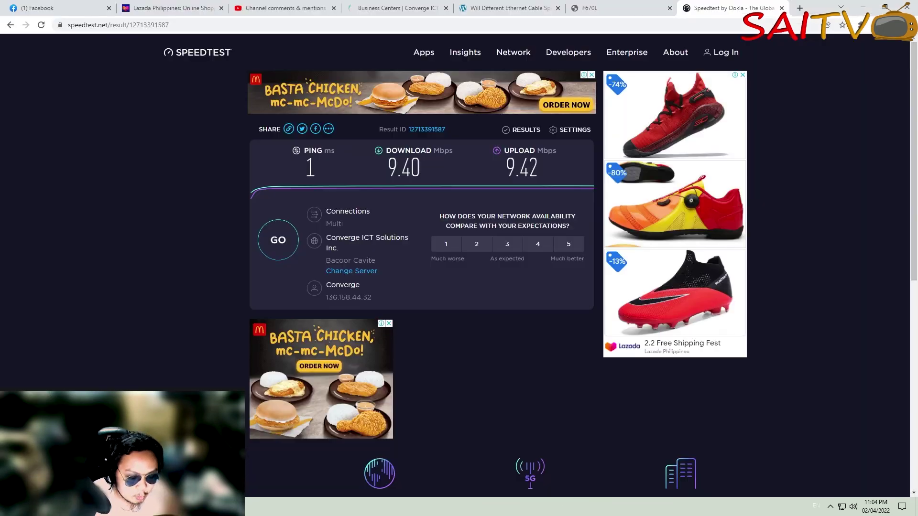
# Step: Switch to the browser, run a new Speedtest, and check the Ethernet adapter's status while the test is running
pyautogui.click(278, 240)
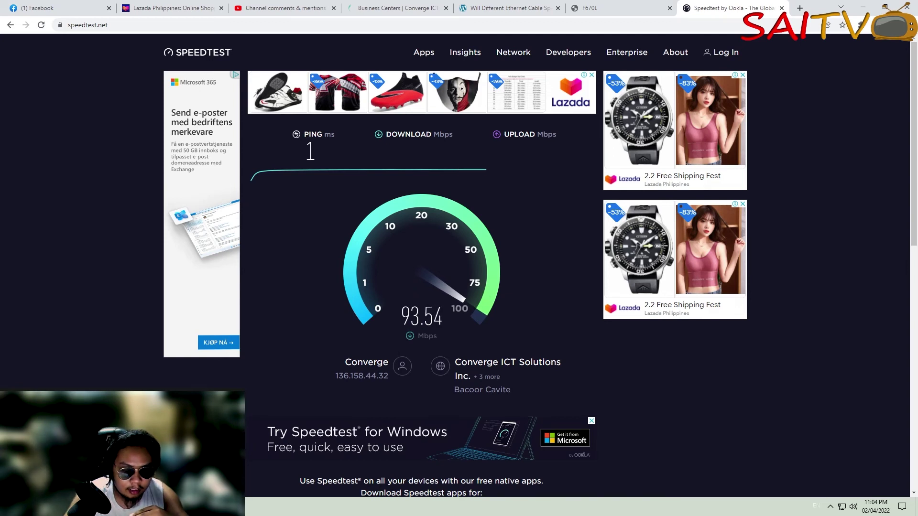
pyautogui.click(229, 507)
pyautogui.rightClick(148, 165)
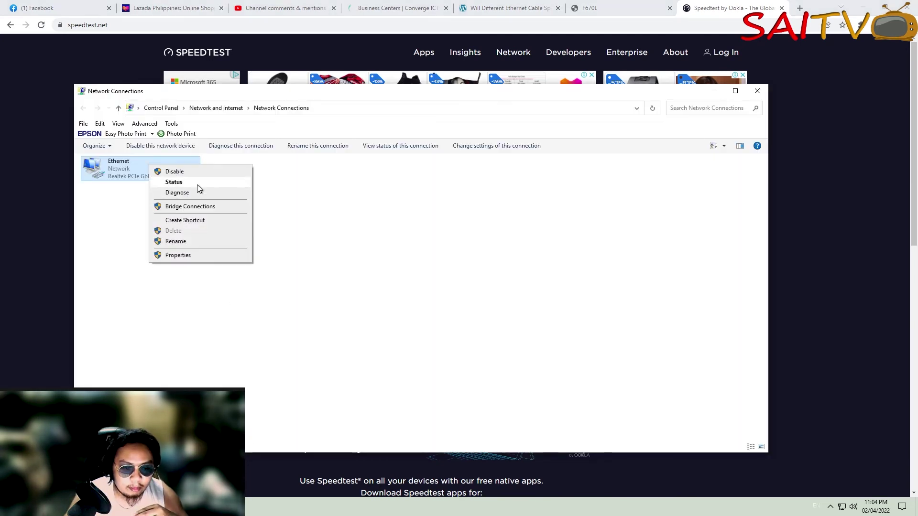
pyautogui.click(197, 184)
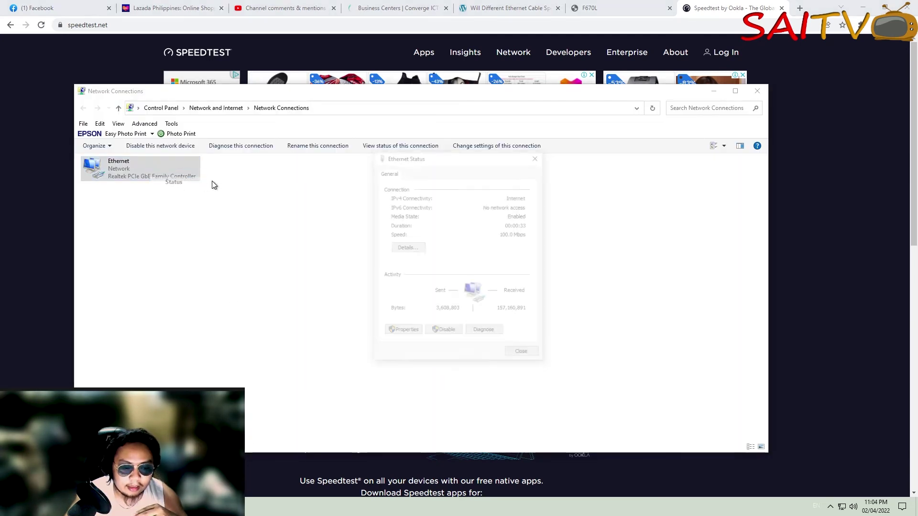
pyautogui.click(539, 156)
pyautogui.click(47, 289)
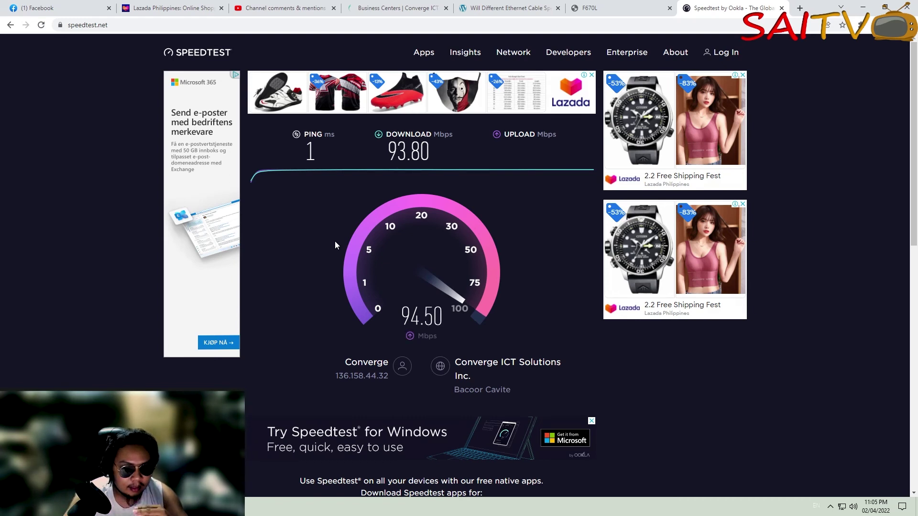
# Step: Open the Ethernet adapter's properties and show the advanced settings of the Realtek PCIe GbE Family Controller
pyautogui.click(274, 499)
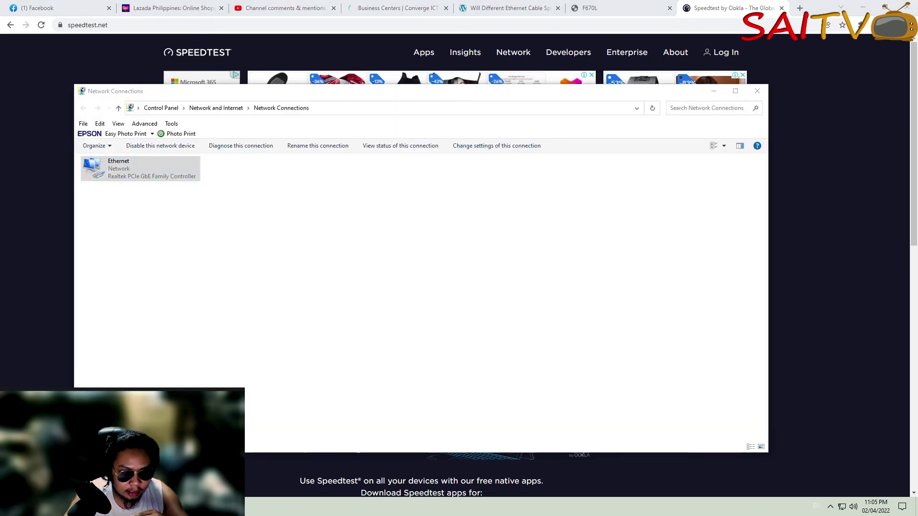
pyautogui.rightClick(137, 173)
pyautogui.click(191, 266)
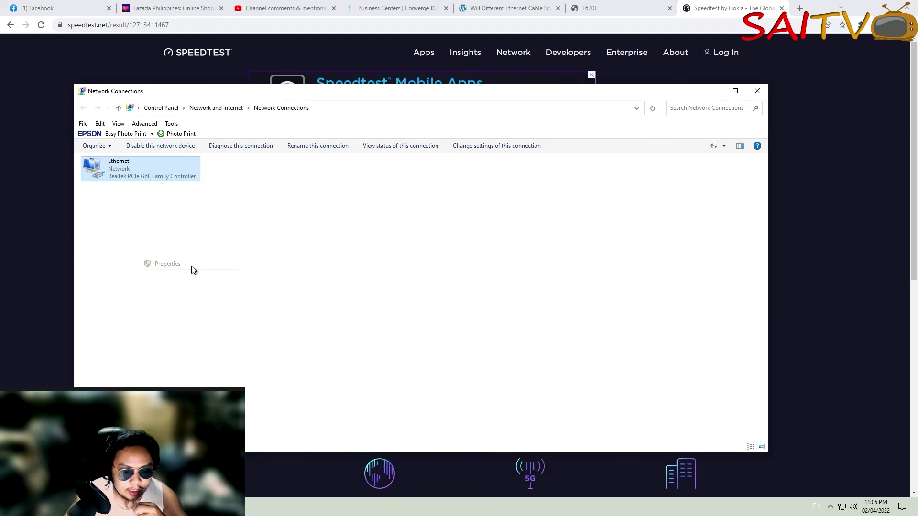
pyautogui.click(220, 195)
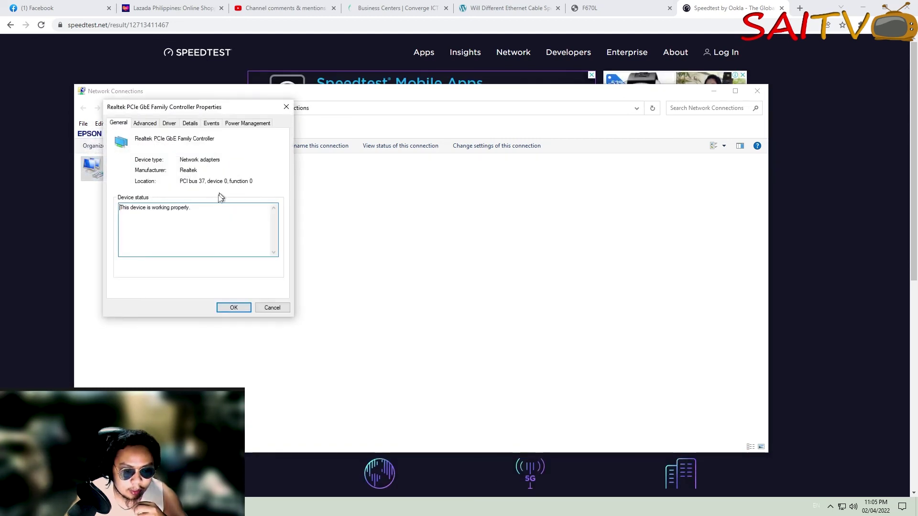
pyautogui.click(145, 125)
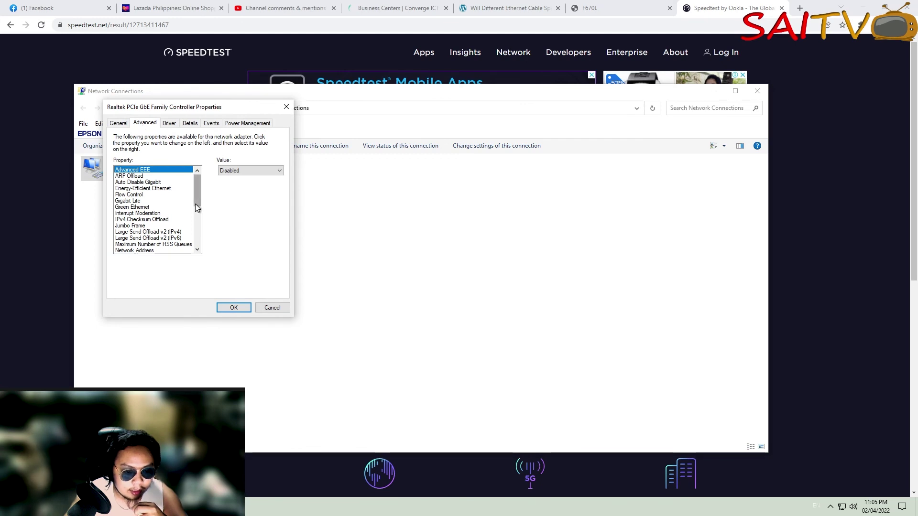
# Step: Review the available values of the Speed & Duplex property and close the controller settings without changing anything
pyautogui.moveTo(198, 196); pyautogui.dragTo(197, 239)
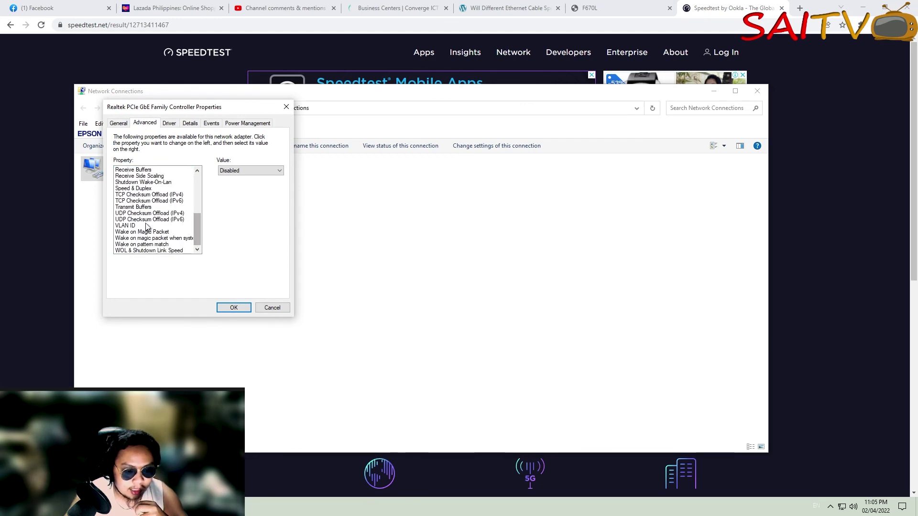
pyautogui.click(137, 189)
pyautogui.click(234, 173)
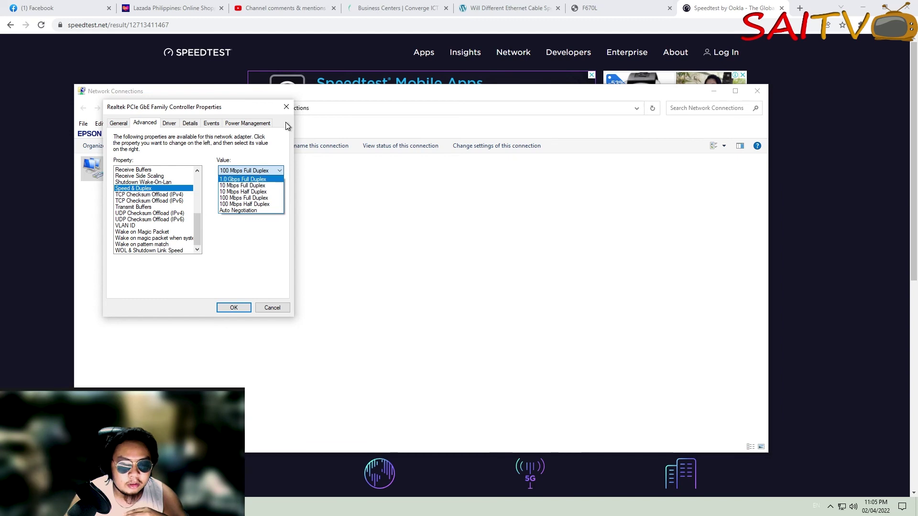
pyautogui.click(285, 106)
pyautogui.click(286, 107)
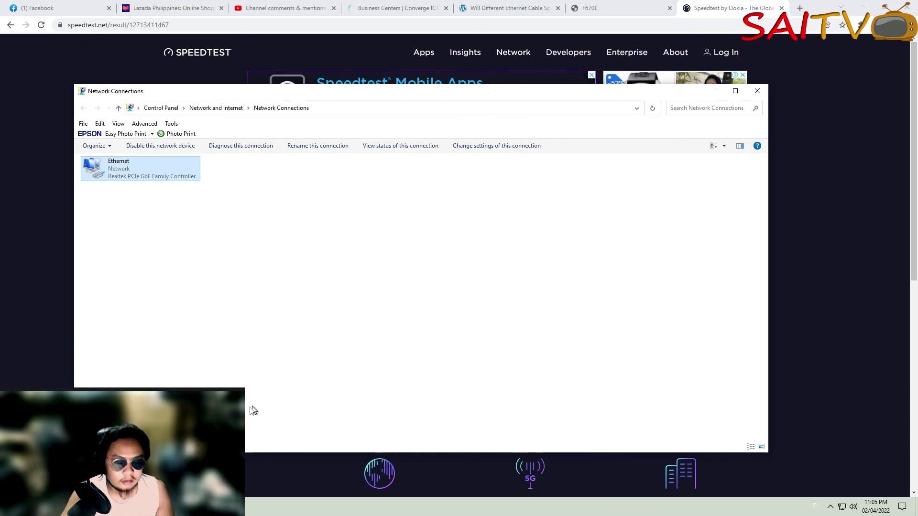
# Step: Switch to OBS and stop the recording
pyautogui.hotkey('alt', 'Tab')
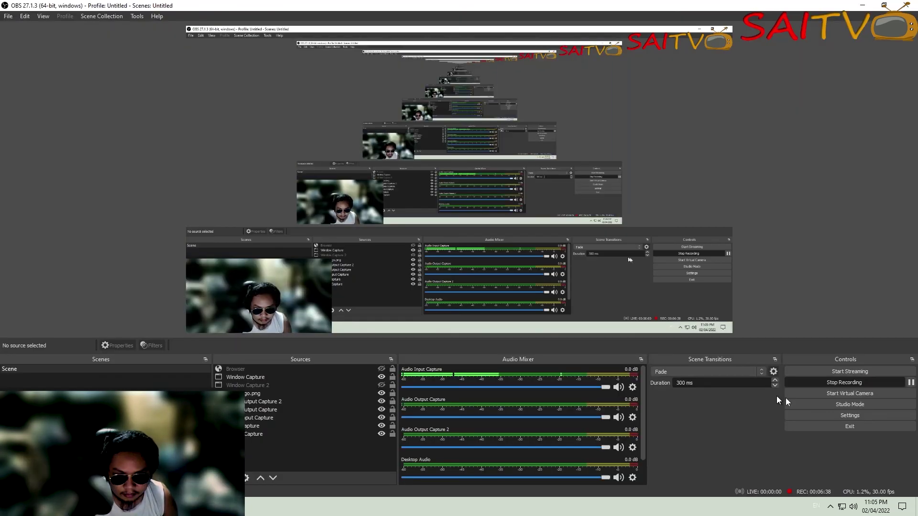
pyautogui.click(833, 382)
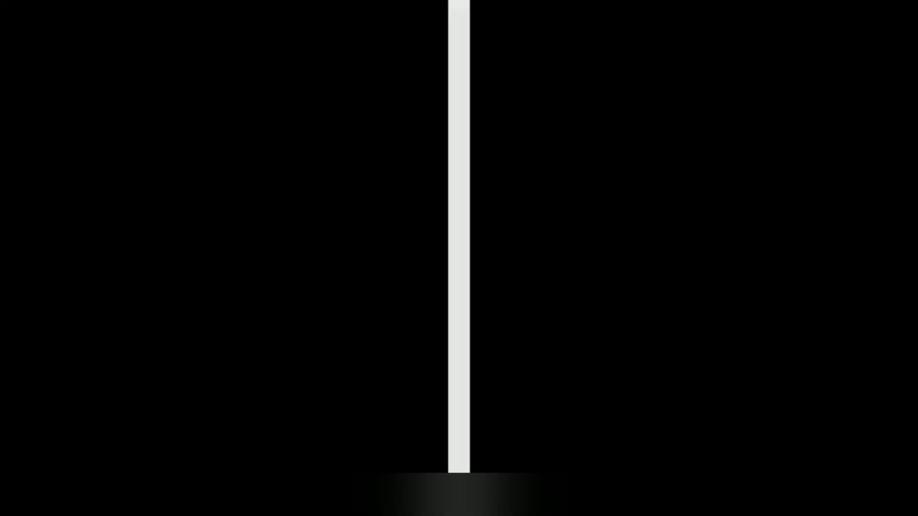